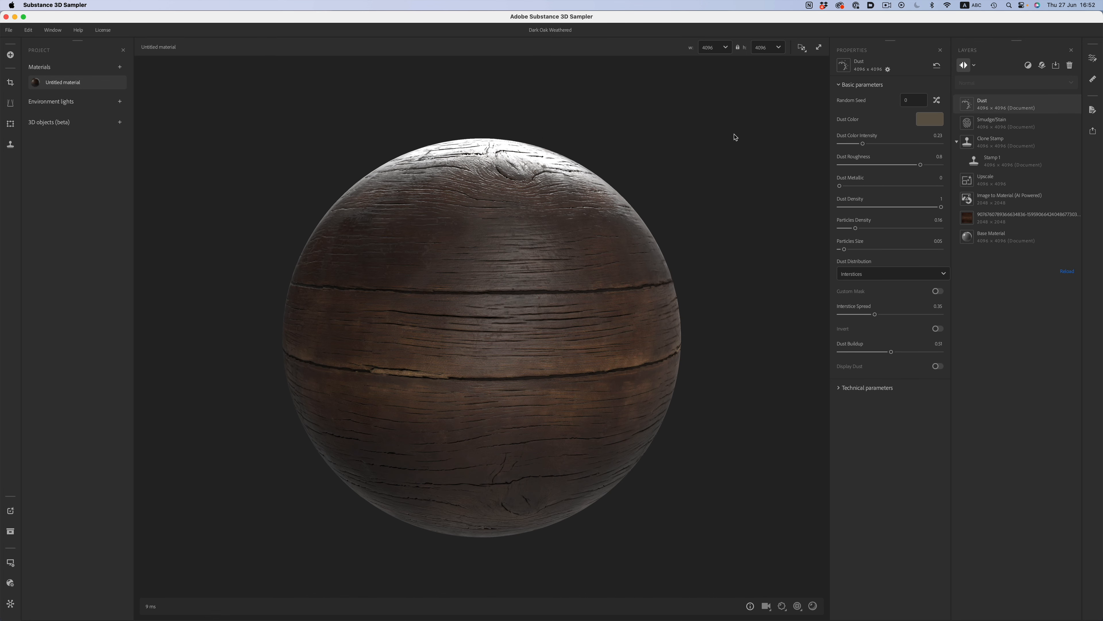
Step: Rotate the lighting across the oak sphere and hide the Dust, Smudge/Stain and Clone Stamp layers
mouse_move(737, 135)
shift+right_down()
mouse_move(582, 132)
mouse_move(768, 137)
mouse_move(645, 138)
mouse_move(725, 149)
shift+right_up()
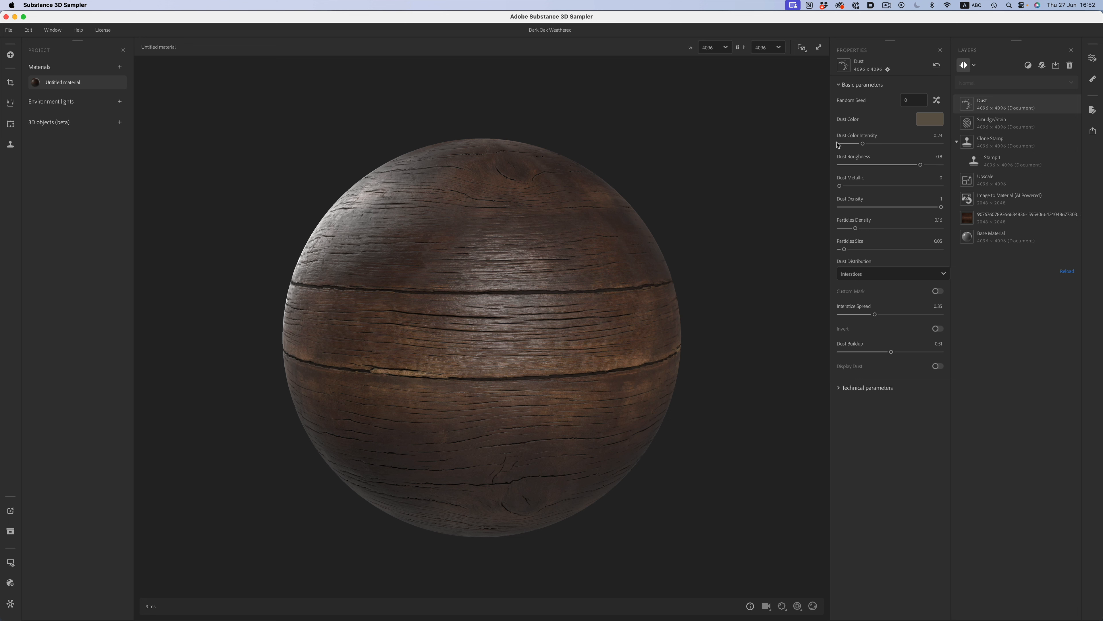
click(1077, 105)
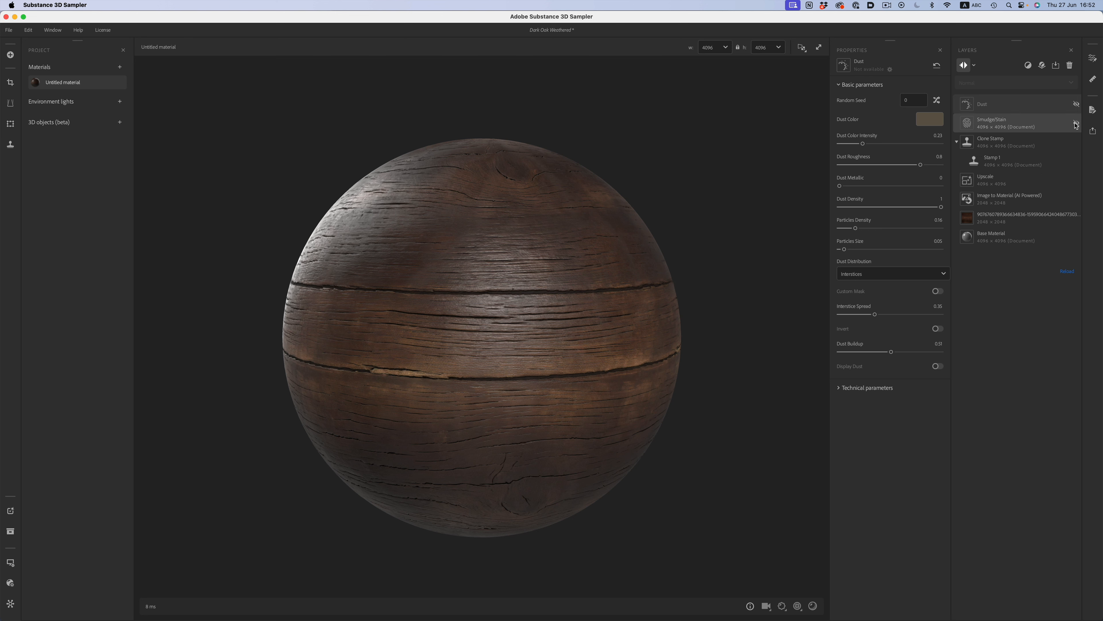
click(1076, 123)
click(1078, 142)
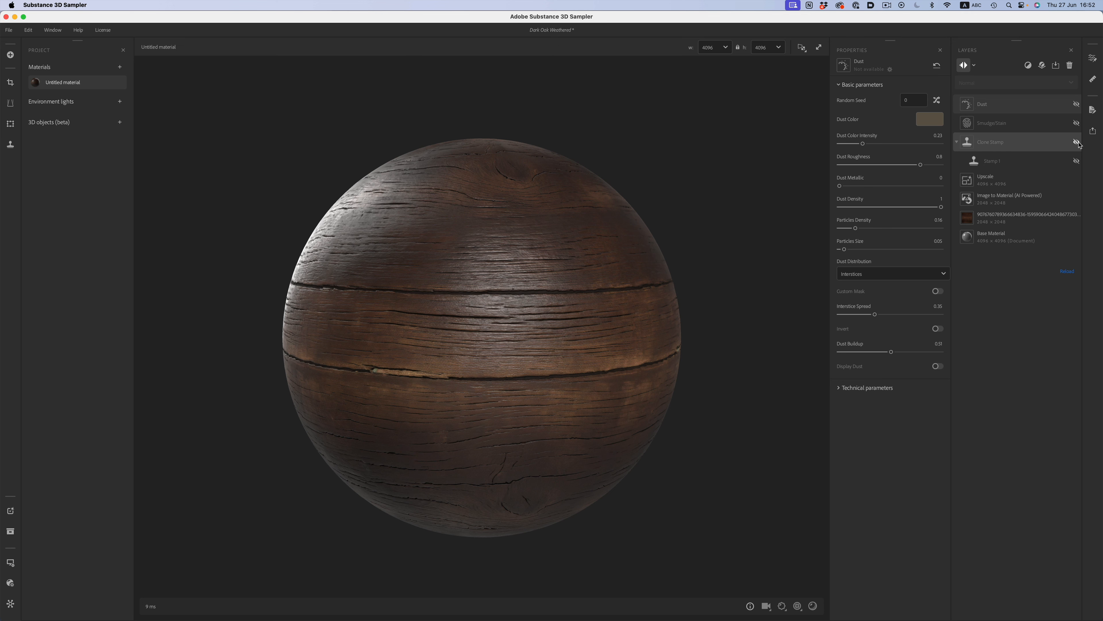
Step: Examine the material's Roughness and Normal maps in the 2D-only view, then return to the 3D-only view
click(803, 48)
click(798, 89)
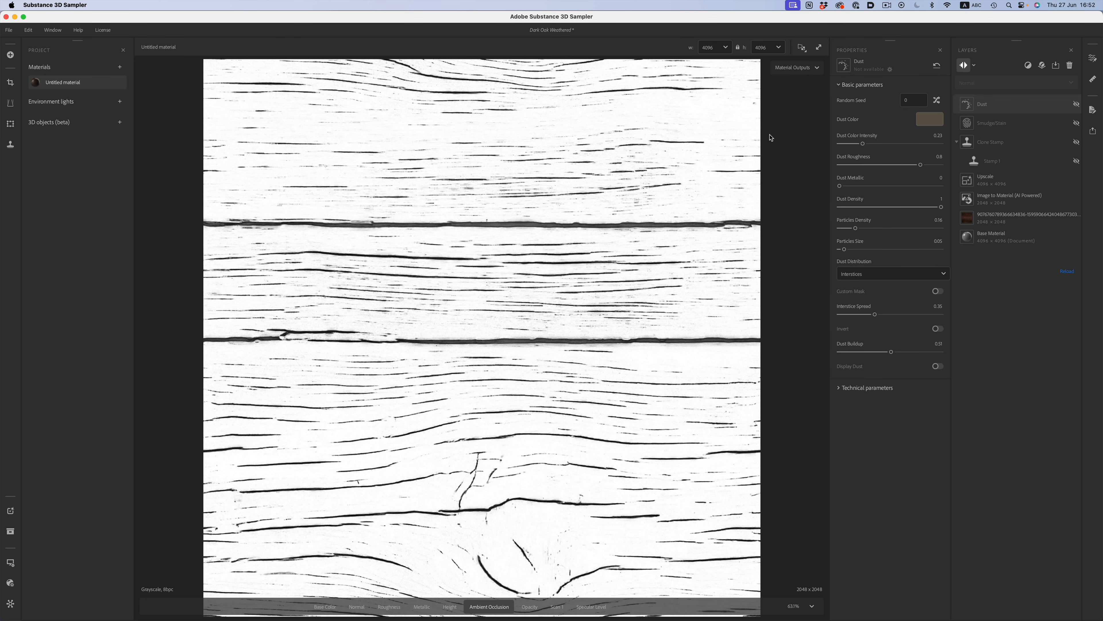
click(392, 607)
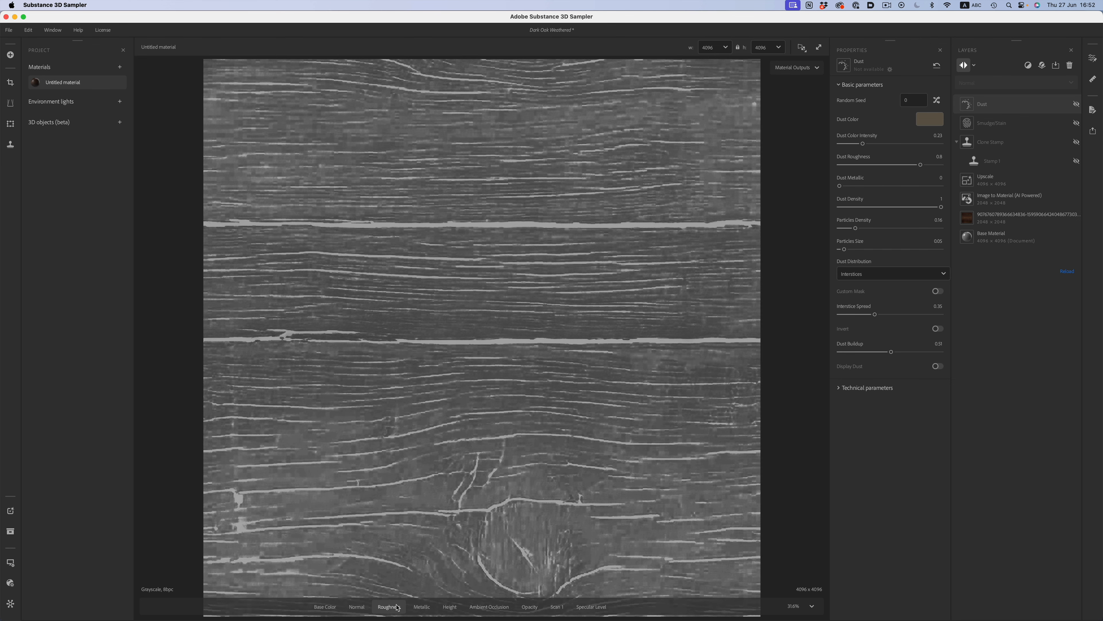
scroll(541, 298, up, 6)
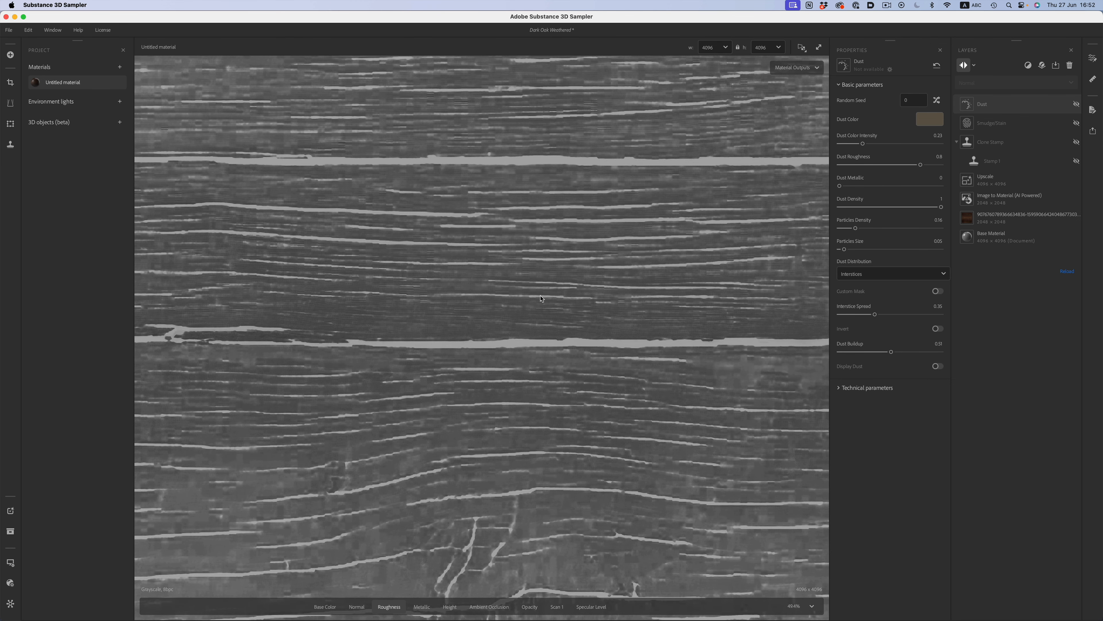
scroll(541, 298, up, 1)
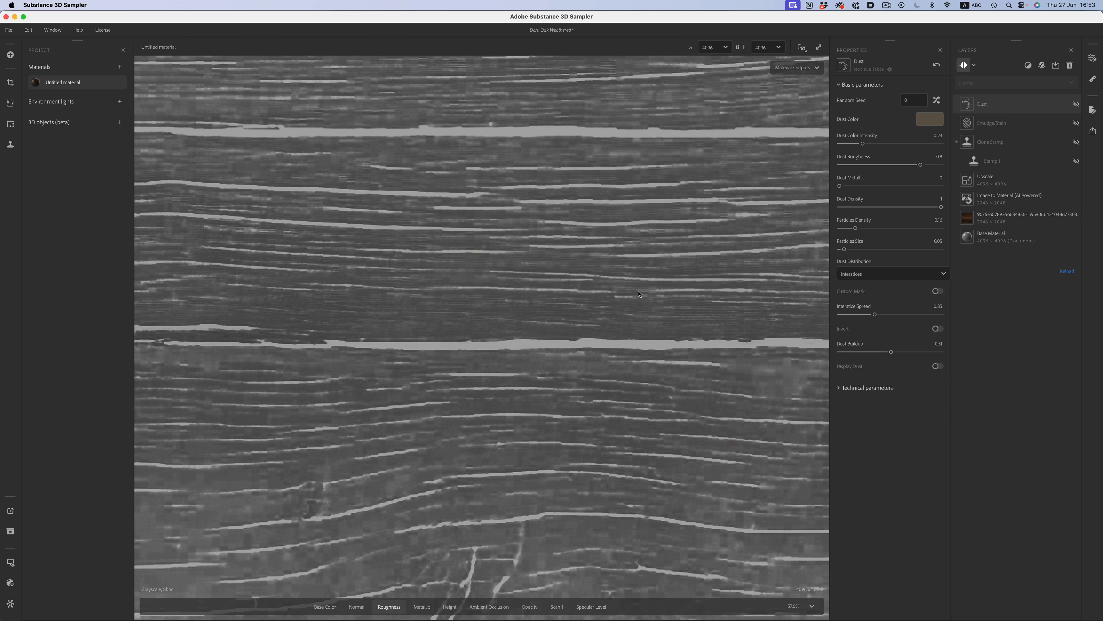
click(356, 607)
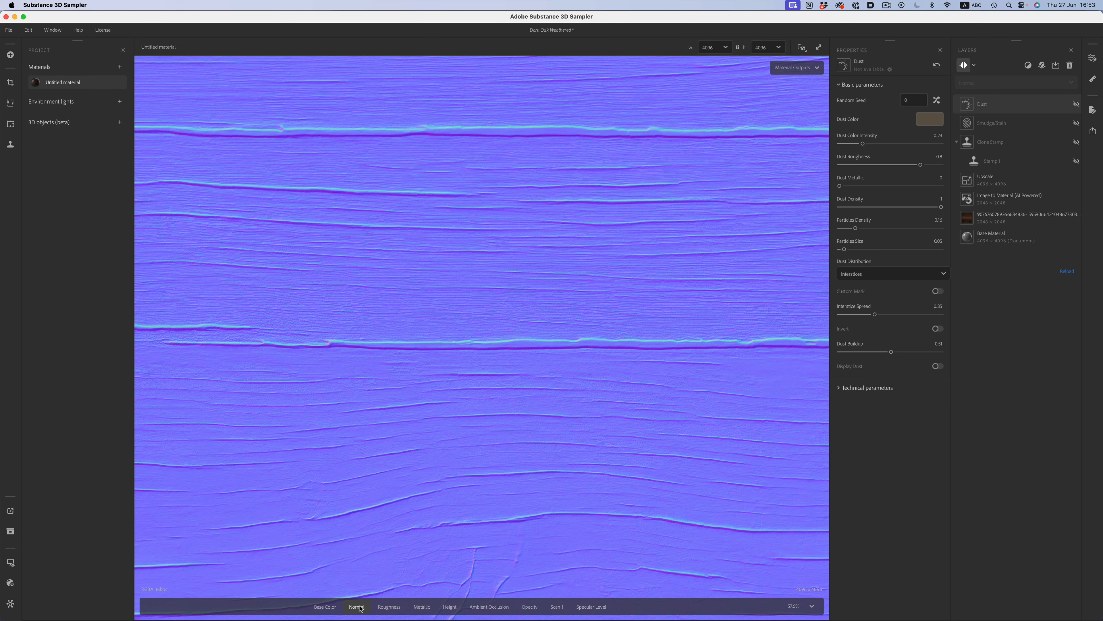
click(390, 607)
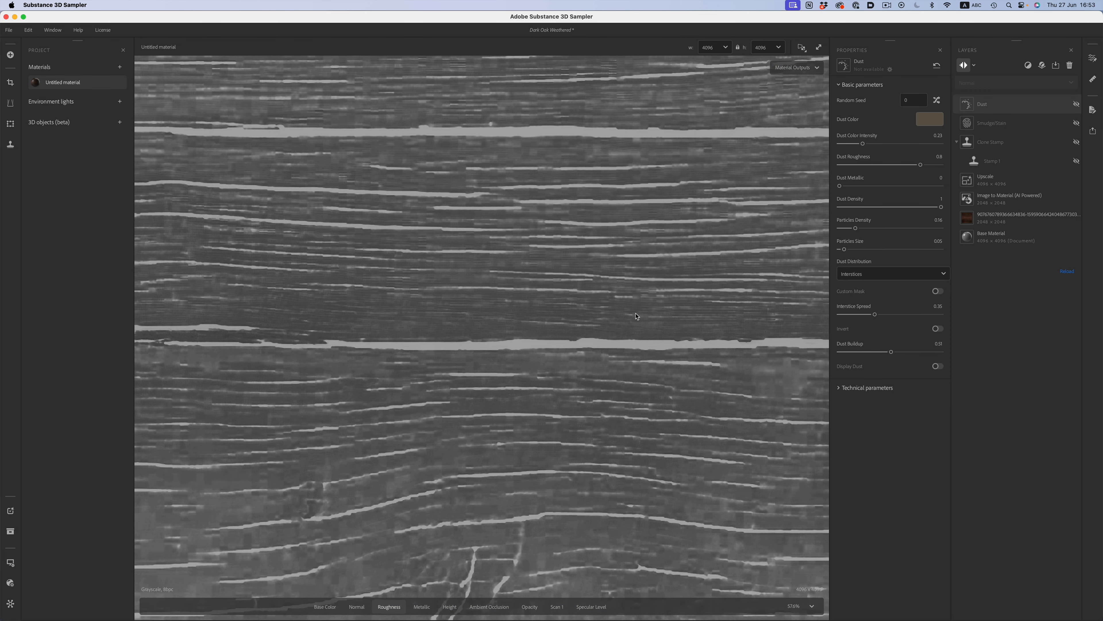
click(803, 47)
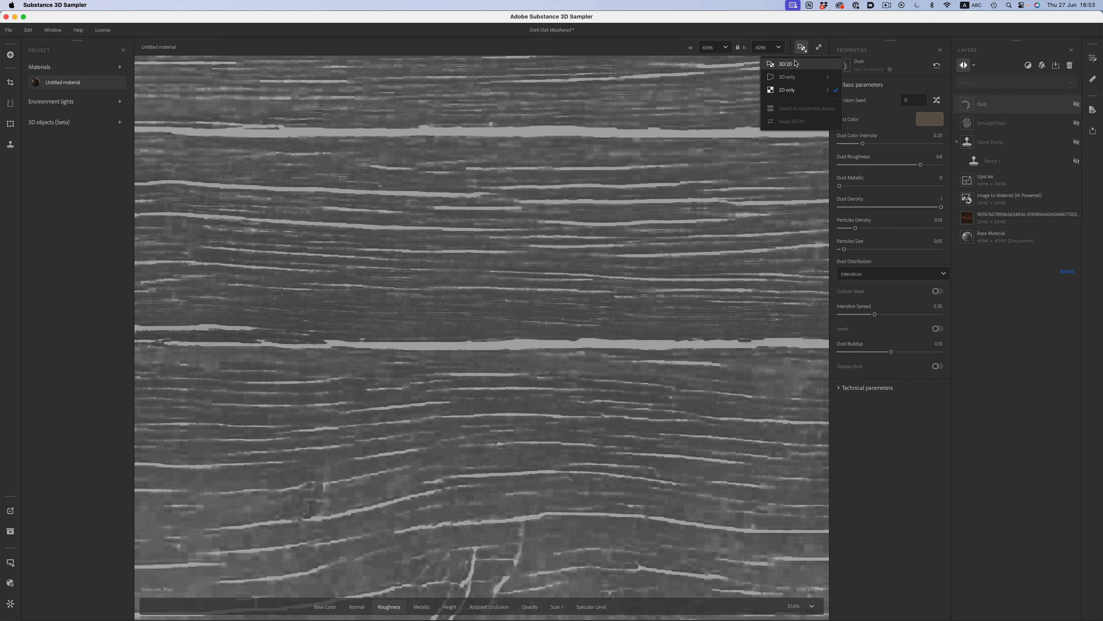
click(793, 78)
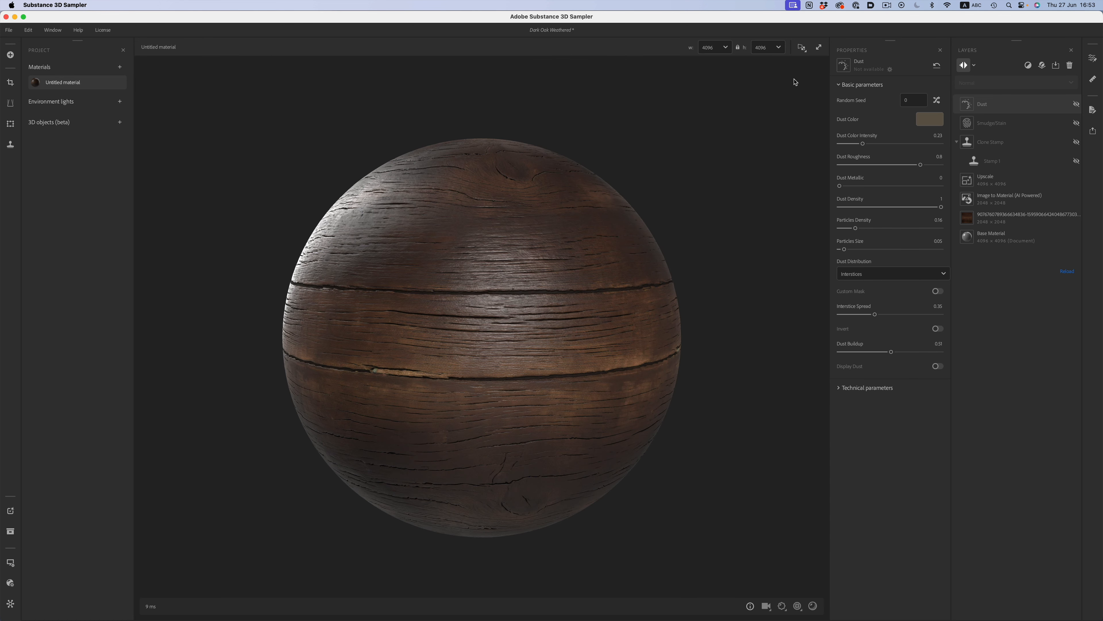
Step: Set the Micro, Medium and Large Details of the Image to Material layer to 0 and inspect the wood surface up close
click(1025, 203)
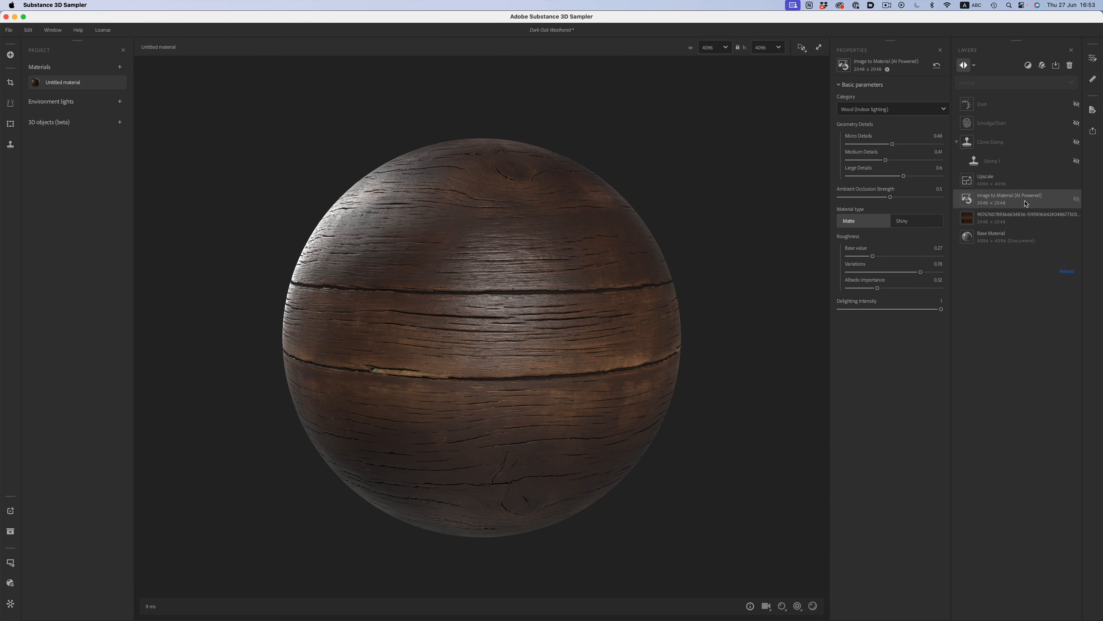
drag(892, 144, 841, 145)
drag(886, 160, 825, 183)
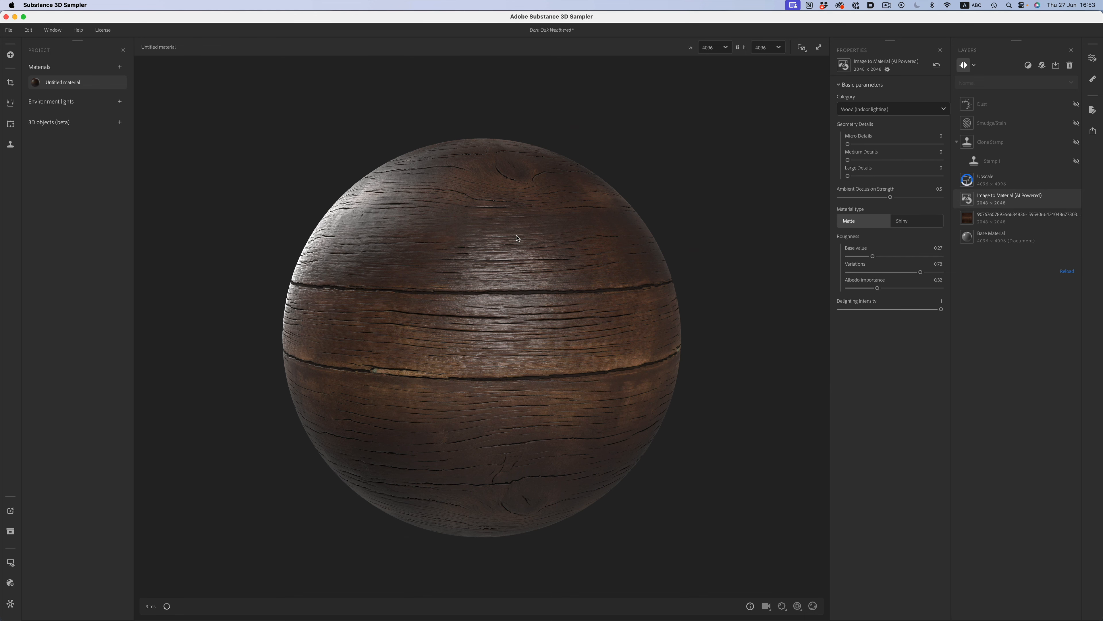
scroll(517, 238, up, 5)
drag(739, 103, 652, 144)
scroll(519, 238, up, 5)
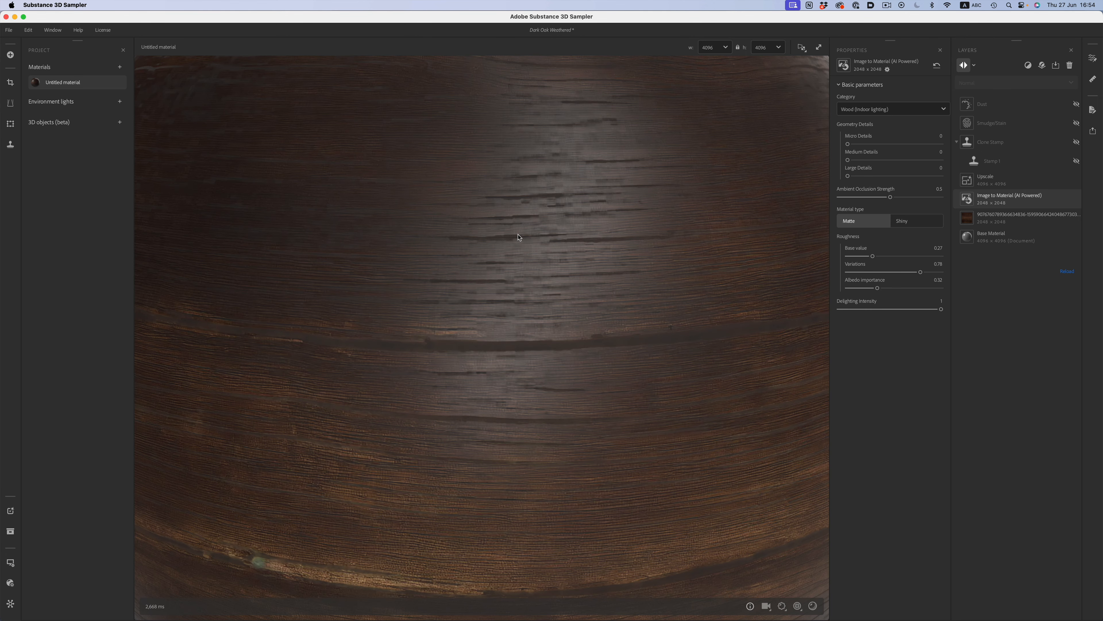
mouse_move(681, 157)
shift+right_down()
mouse_move(716, 156)
mouse_move(667, 167)
mouse_move(718, 162)
mouse_move(677, 167)
shift+right_up()
scroll(675, 176, down, 5)
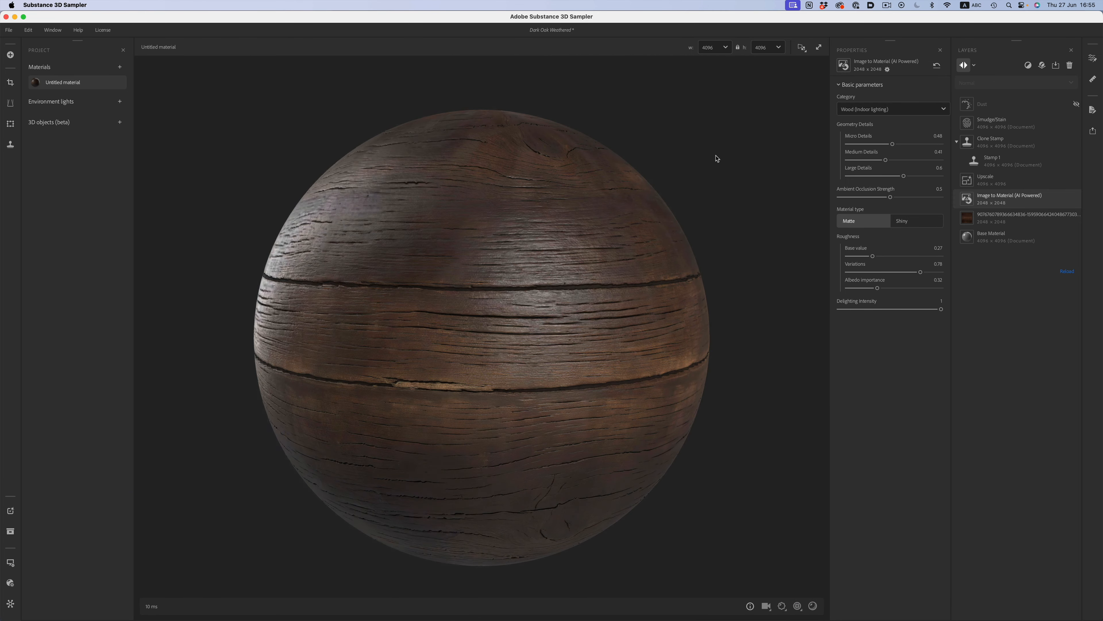
Step: Examine the weathered dark oak and dark oak materials from different angles under rotated lighting
mouse_move(714, 160)
shift+right_down()
mouse_move(601, 163)
mouse_move(790, 149)
shift+right_up()
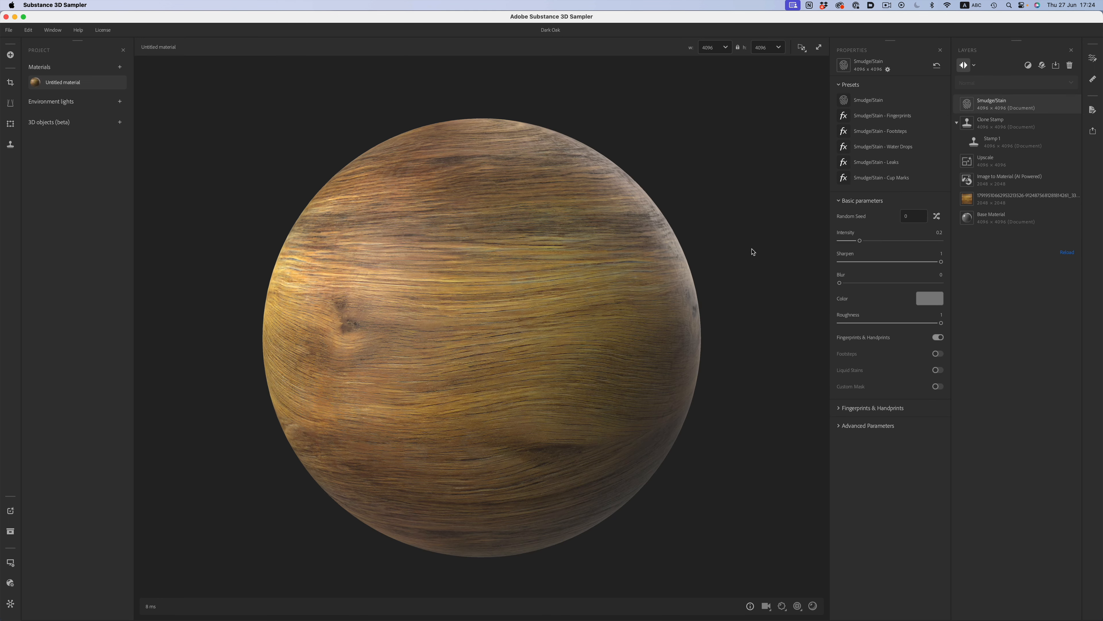
mouse_move(753, 252)
shift+right_down()
mouse_move(475, 286)
mouse_move(578, 304)
shift+right_up()
drag(578, 321, 541, 269)
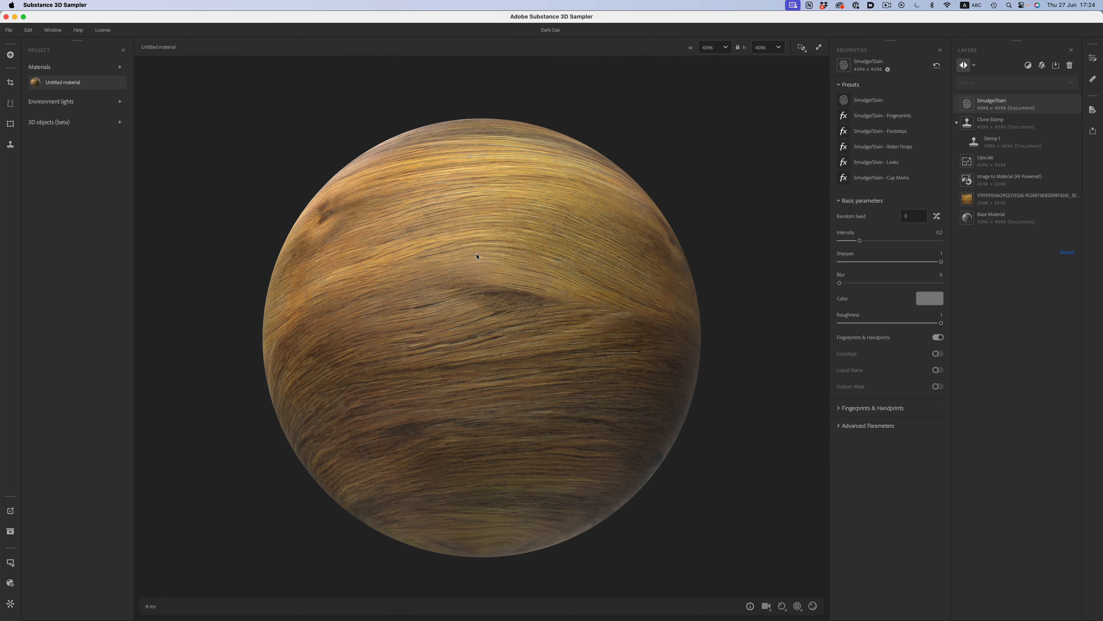
drag(540, 273, 519, 306)
drag(473, 261, 573, 311)
shift+right_drag(733, 210, 576, 240)
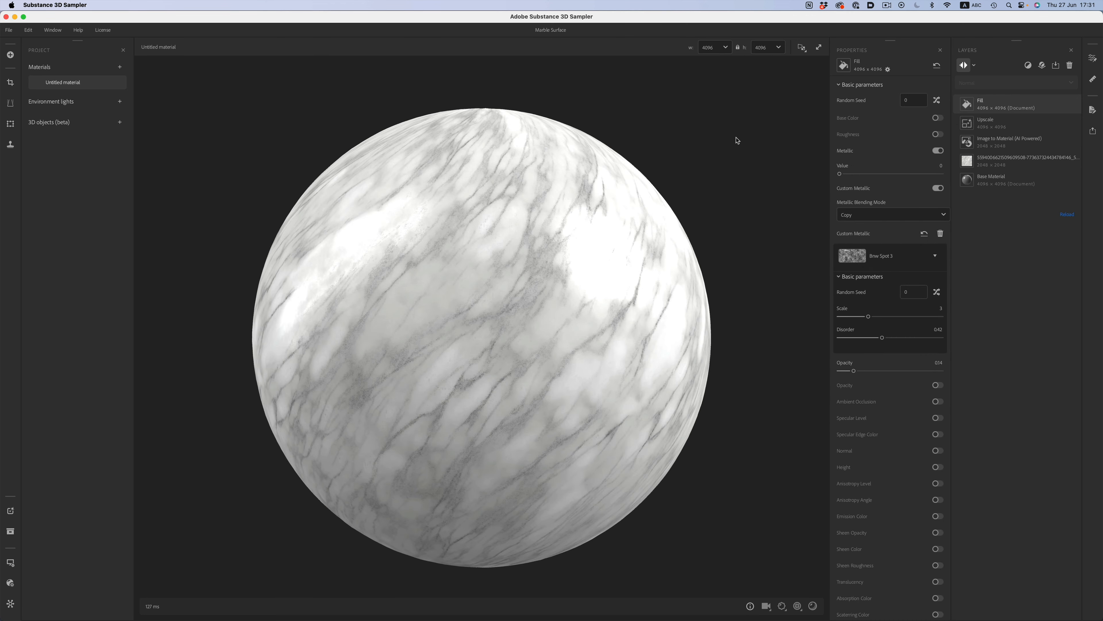
Step: Examine the reflections and relief of the marble and rocky surface materials under rotated lighting
shift+right_drag(737, 140, 737, 162)
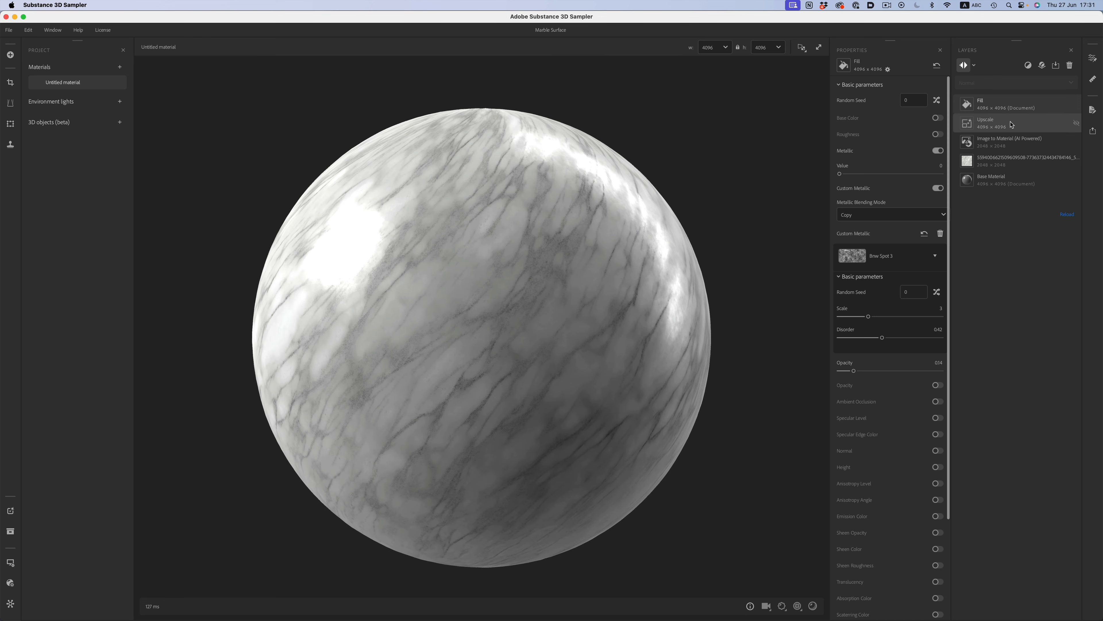
shift+right_drag(732, 147, 706, 142)
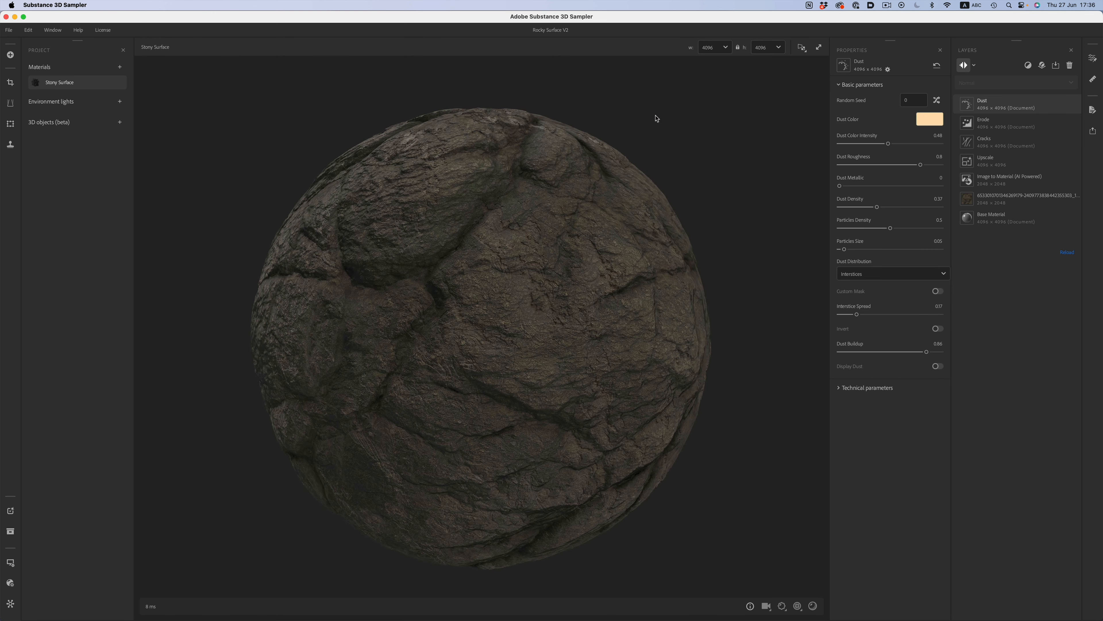
shift+right_drag(583, 120, 805, 126)
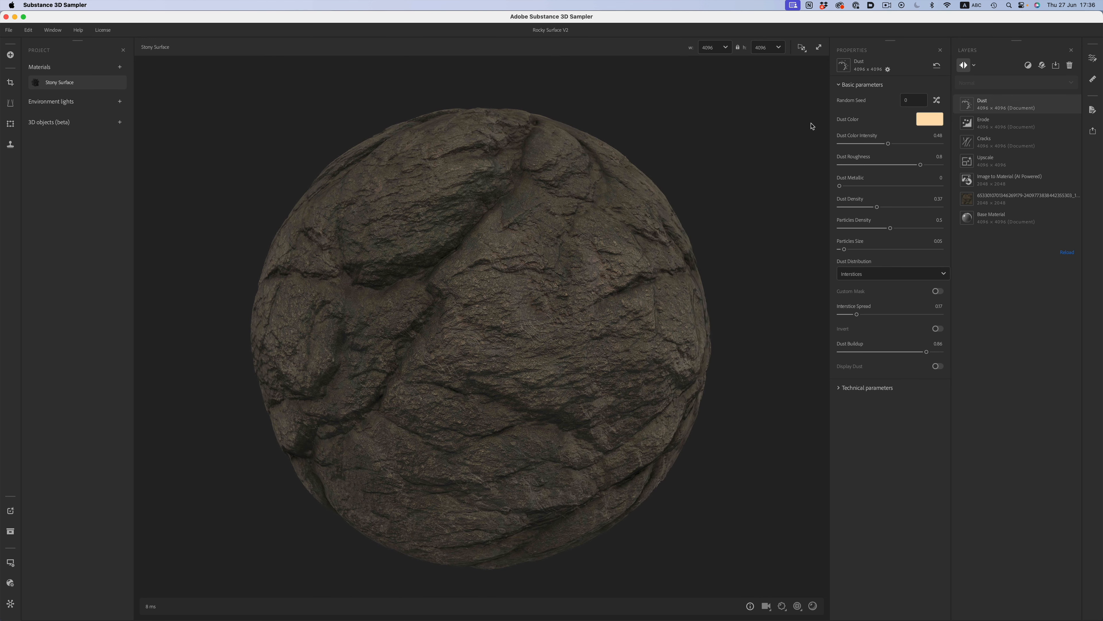
shift+right_drag(541, 93, 626, 124)
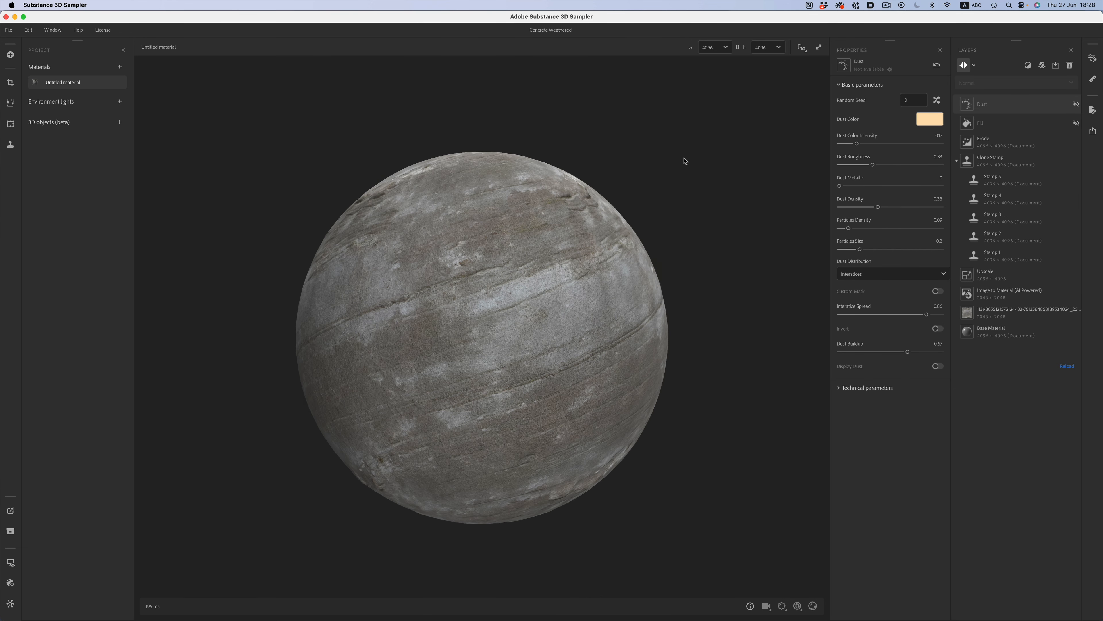
Step: Examine the weathered concrete material's surface relief under different lighting directions
drag(683, 160, 683, 154)
mouse_move(710, 155)
shift+right_down()
mouse_move(526, 160)
mouse_move(677, 156)
shift+right_up()
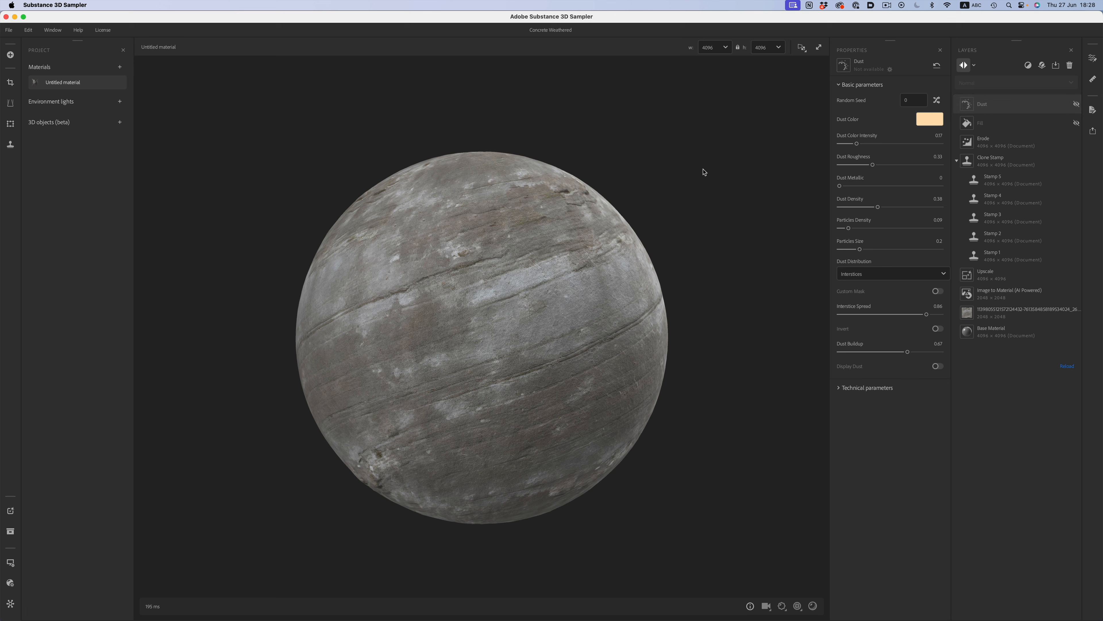
shift+right_drag(713, 167, 607, 185)
mouse_move(709, 180)
mouse_down()
mouse_move(693, 196)
mouse_move(693, 170)
mouse_move(717, 150)
mouse_move(714, 205)
mouse_move(747, 232)
mouse_move(639, 230)
mouse_move(724, 207)
mouse_move(606, 197)
mouse_move(766, 168)
mouse_move(596, 163)
mouse_move(709, 155)
mouse_move(696, 156)
mouse_up()
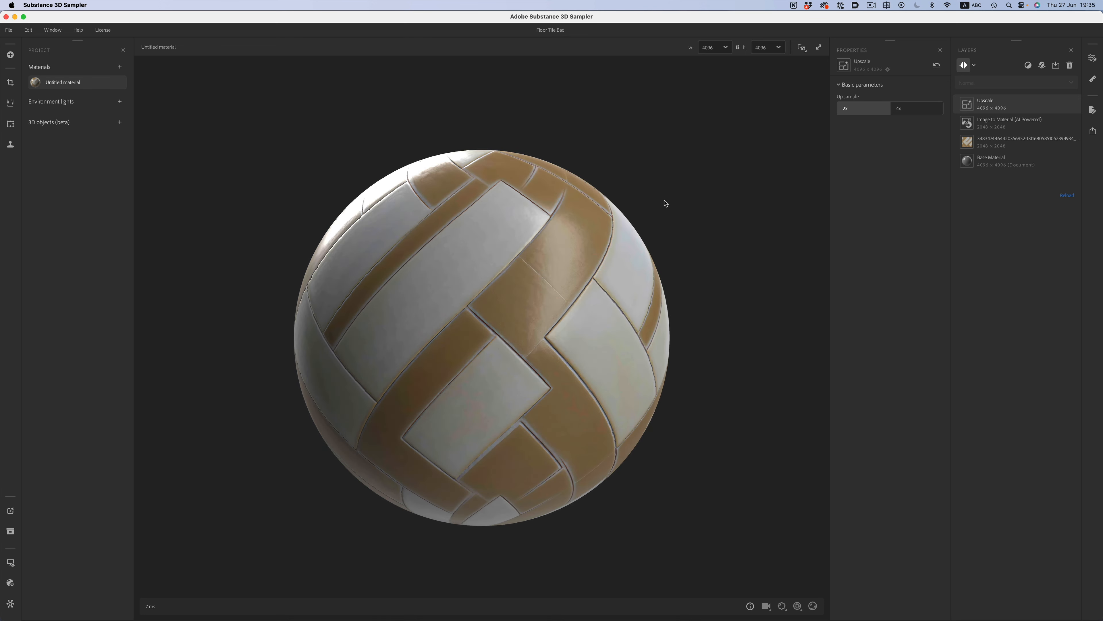
Step: Examine the brown and white floor tile material under rotated lighting and from other angles
mouse_move(664, 201)
shift+right_down()
mouse_move(598, 198)
mouse_move(578, 210)
mouse_move(675, 203)
shift+right_up()
drag(675, 203, 650, 202)
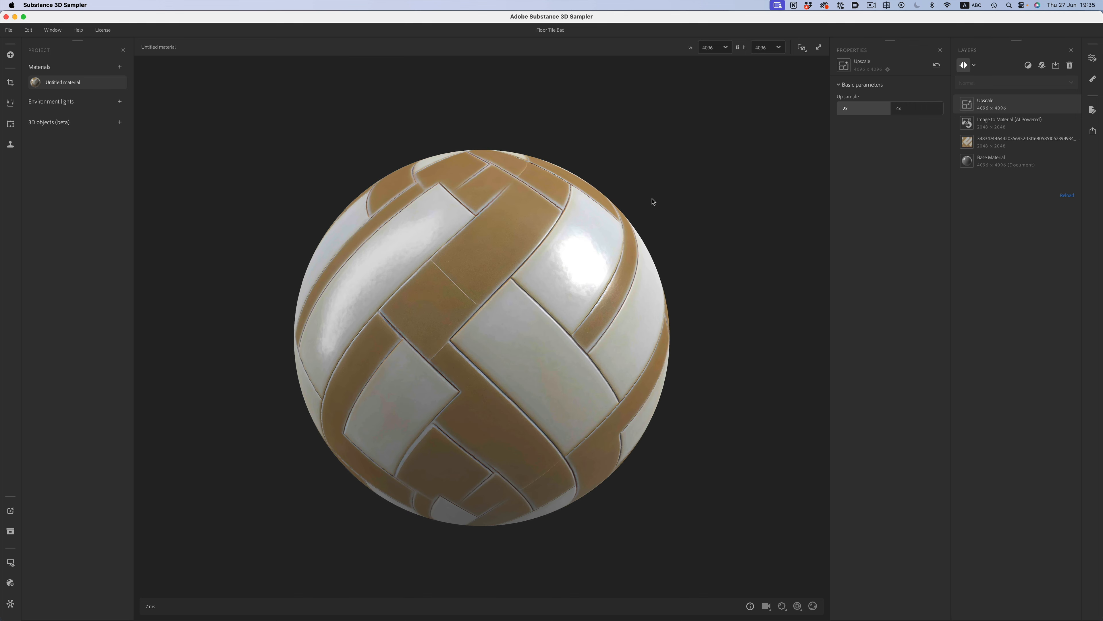
drag(658, 271, 520, 284)
Step: Browse the generative history and preview the textures generated for the "floor tiles" and "floor tile" prompts
click(11, 510)
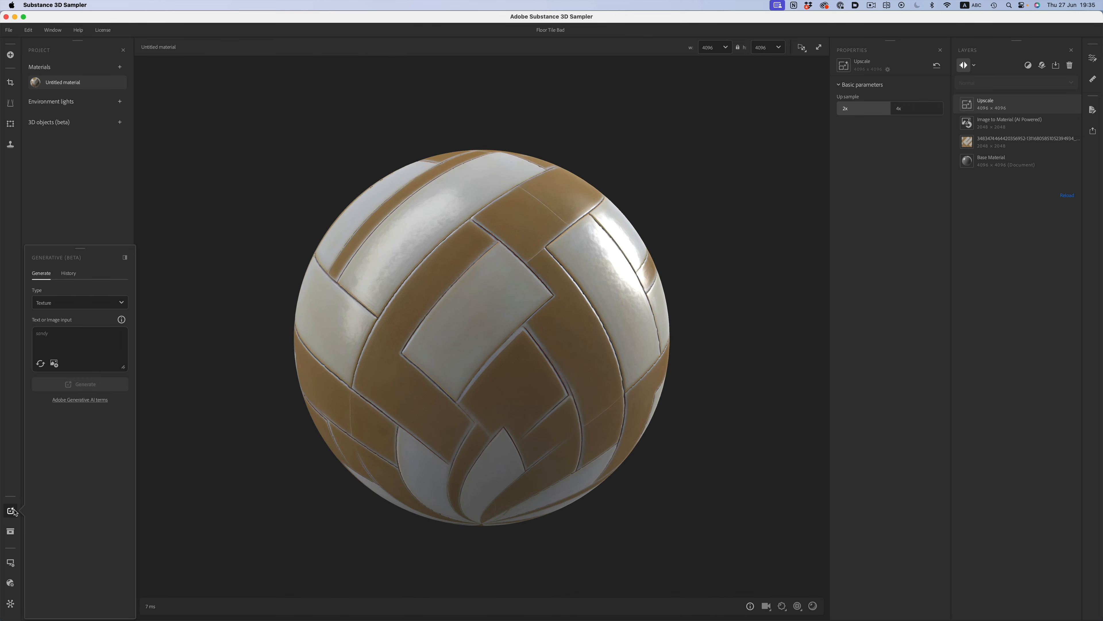
click(70, 274)
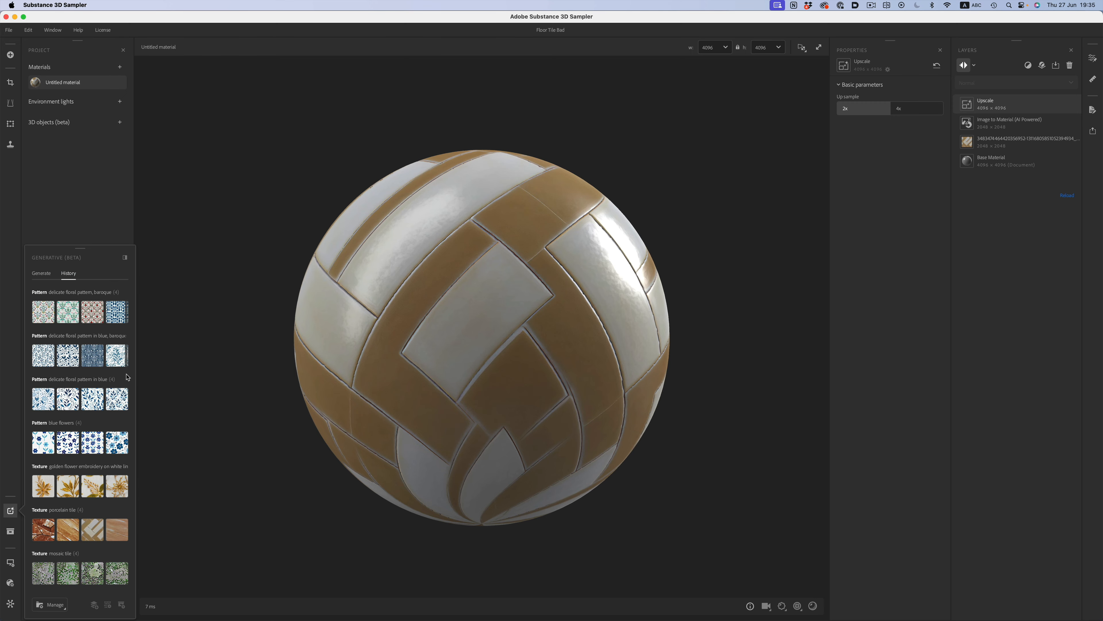
scroll(128, 456, down, 3)
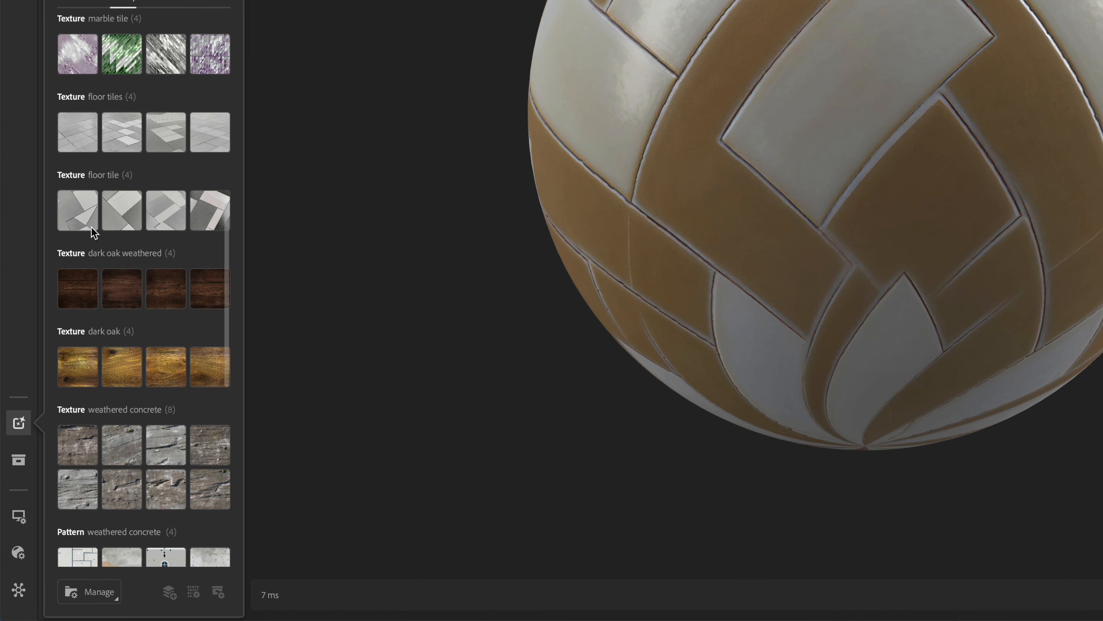
mouse_move(42, 398)
mouse_move(78, 143)
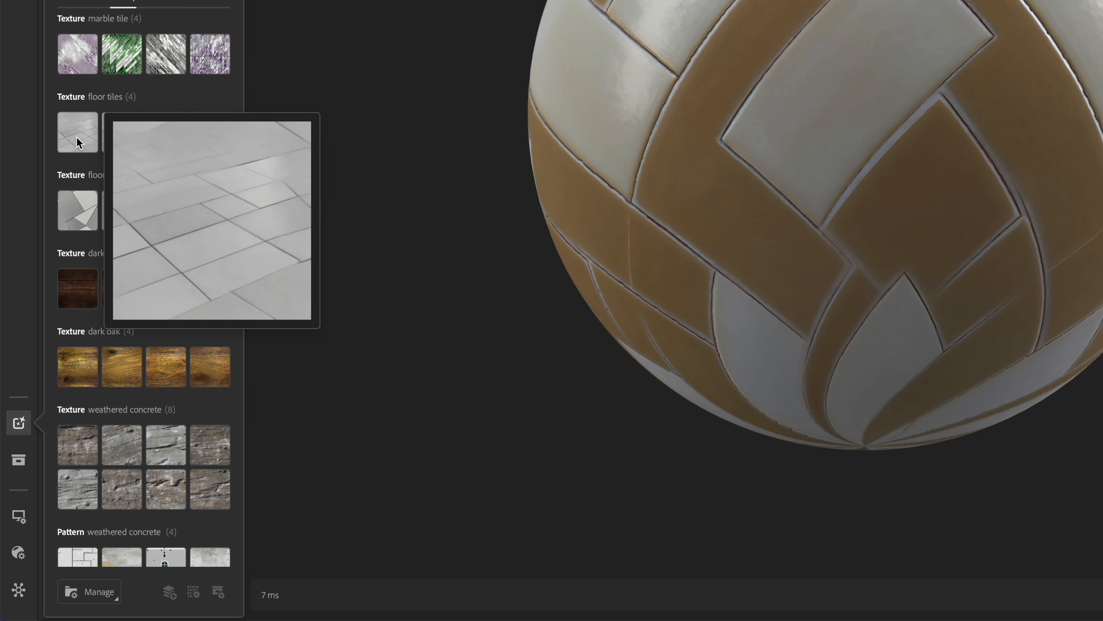
mouse_move(111, 139)
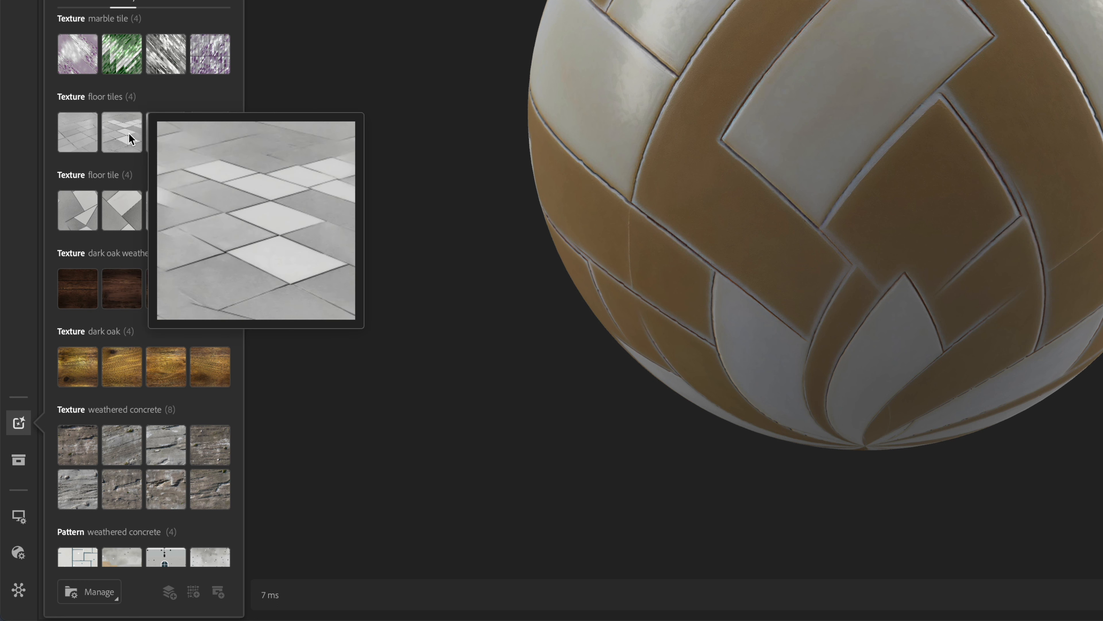
mouse_move(170, 138)
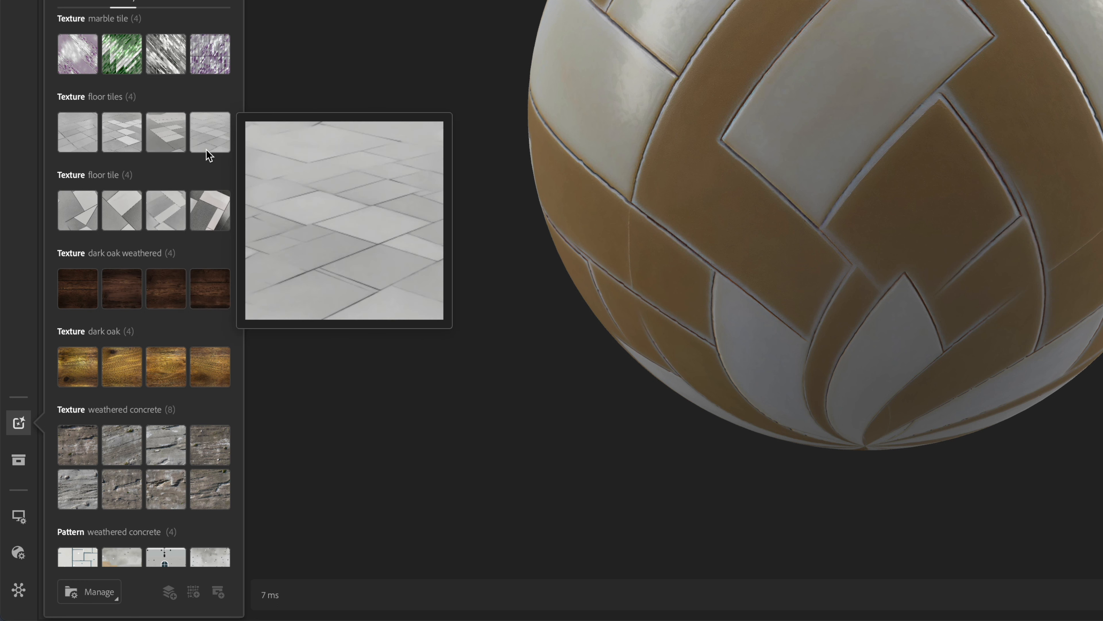
mouse_move(213, 214)
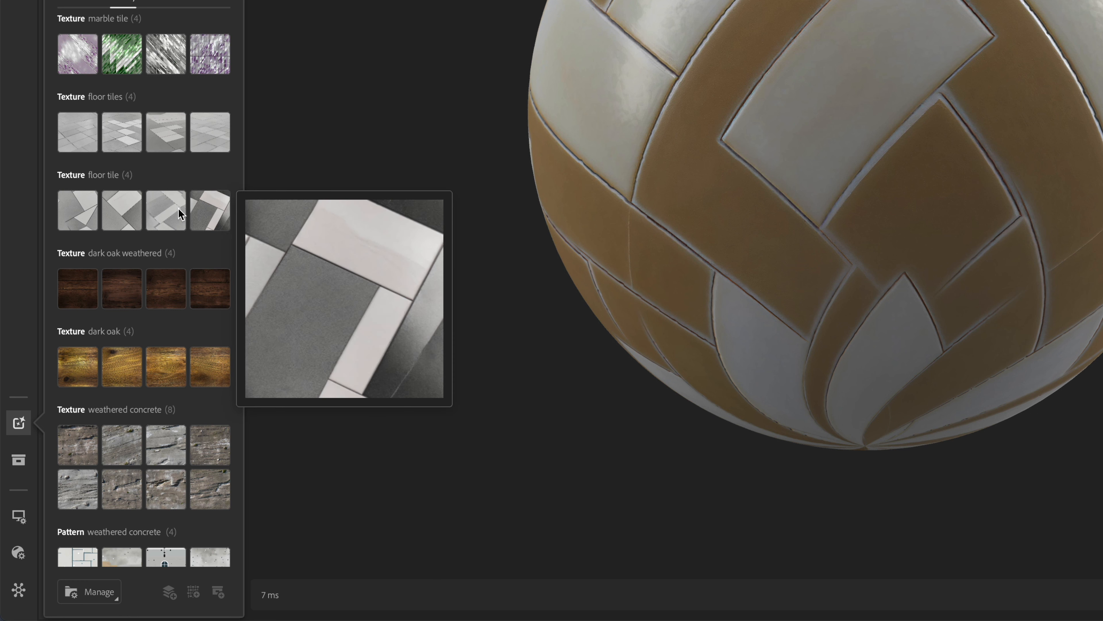
mouse_move(167, 208)
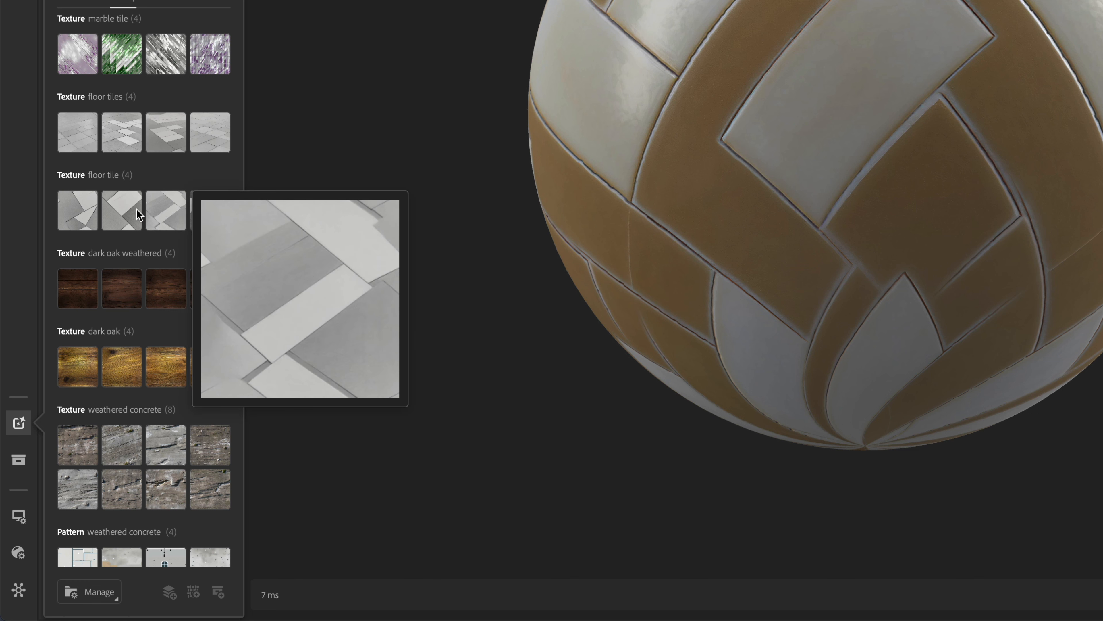
mouse_move(121, 211)
mouse_move(83, 214)
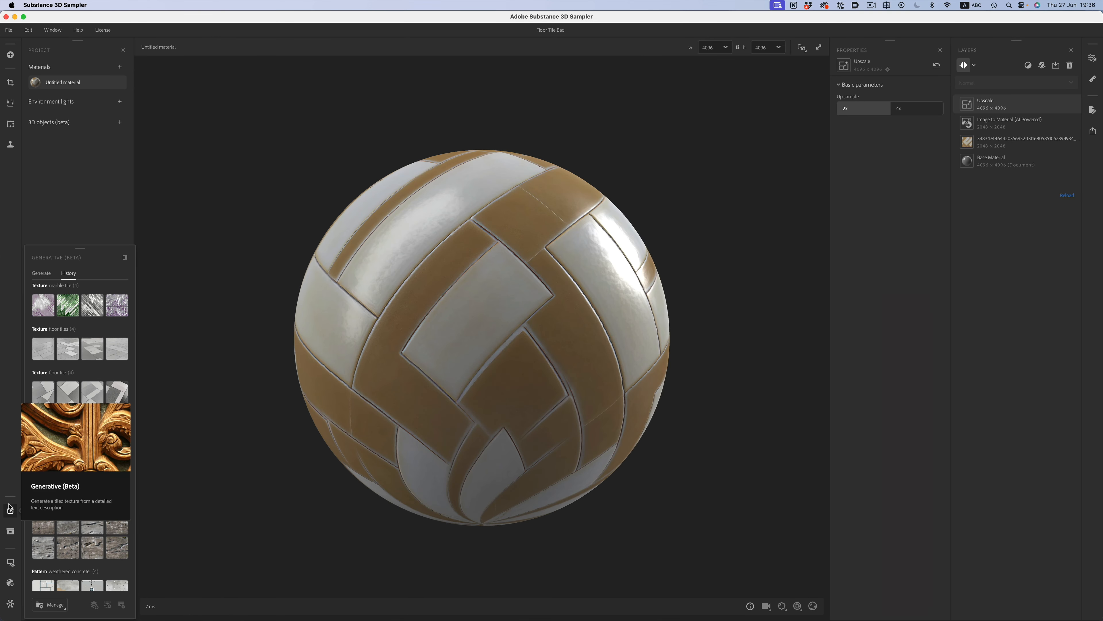
click(11, 509)
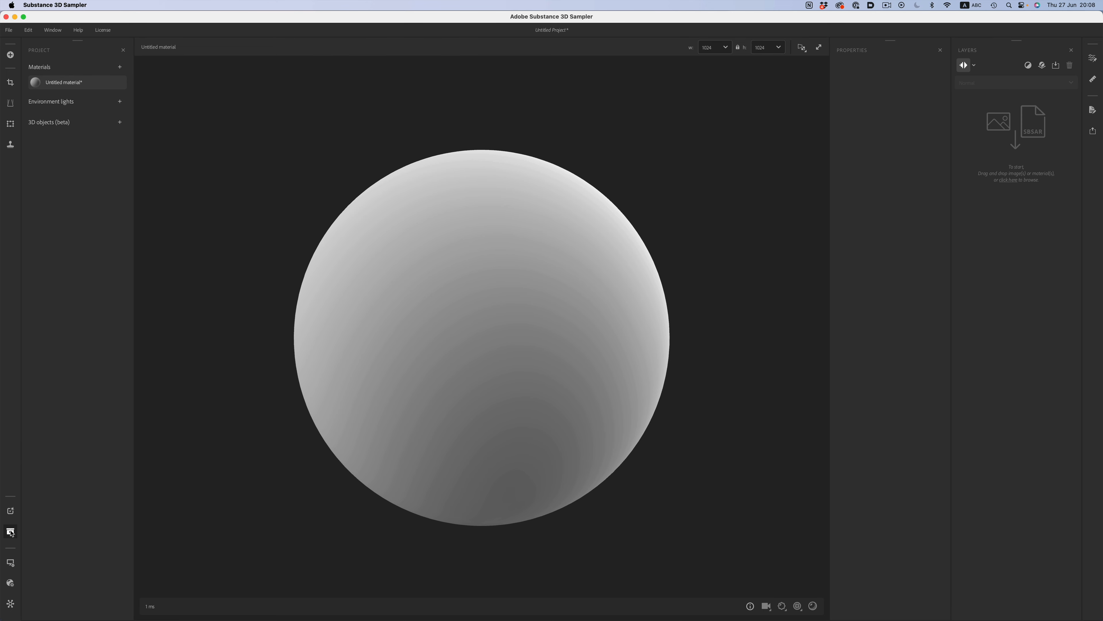
Step: Find the Floor Tiles filter in the asset library by searching for "til" and apply it to the empty material
click(11, 531)
click(68, 305)
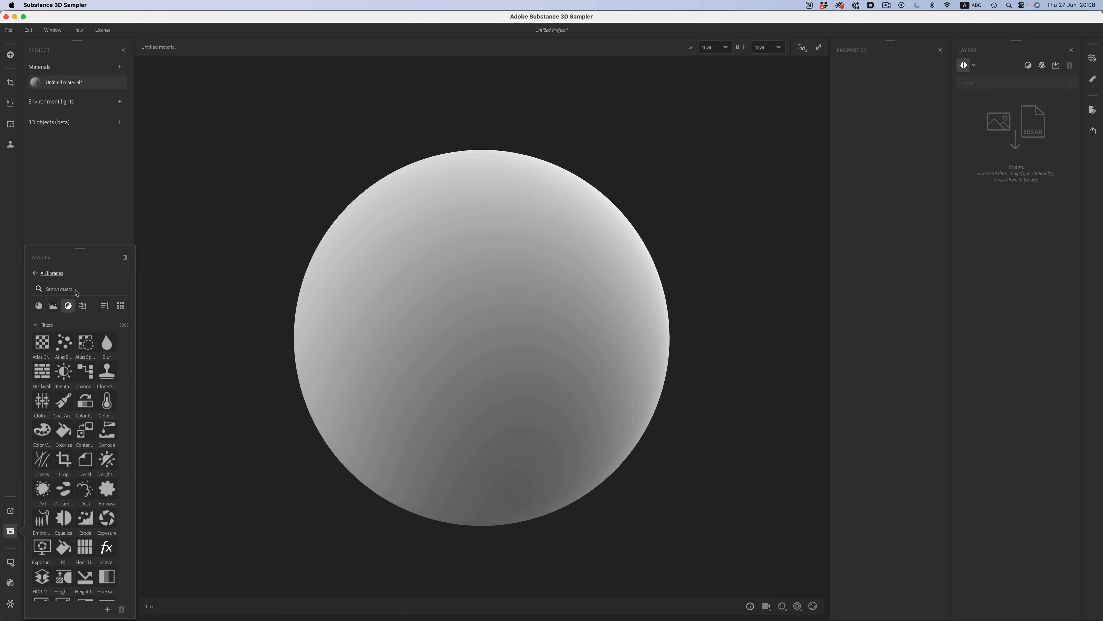
text(til)
drag(41, 342, 355, 347)
click(10, 531)
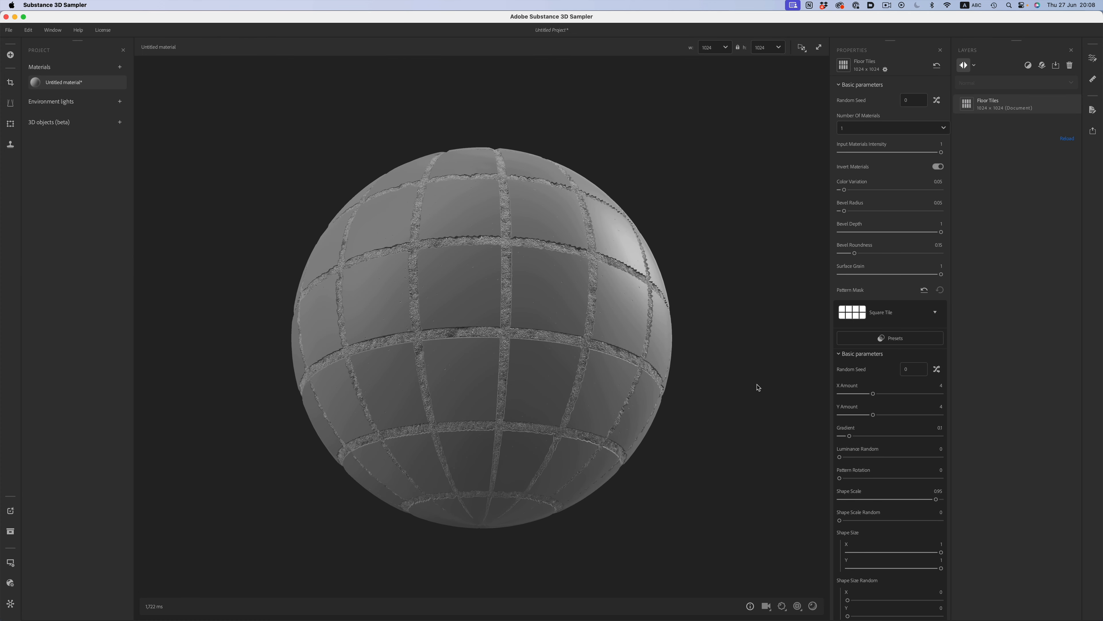
Step: Try the English and Basket Weave patterns as the Floor Tiles filter's pattern mask
click(887, 320)
click(747, 393)
click(849, 314)
click(725, 393)
Step: Set the Floor Tiles pattern mask to Hungarian Point and the Bevel Radius to 0.42
click(852, 312)
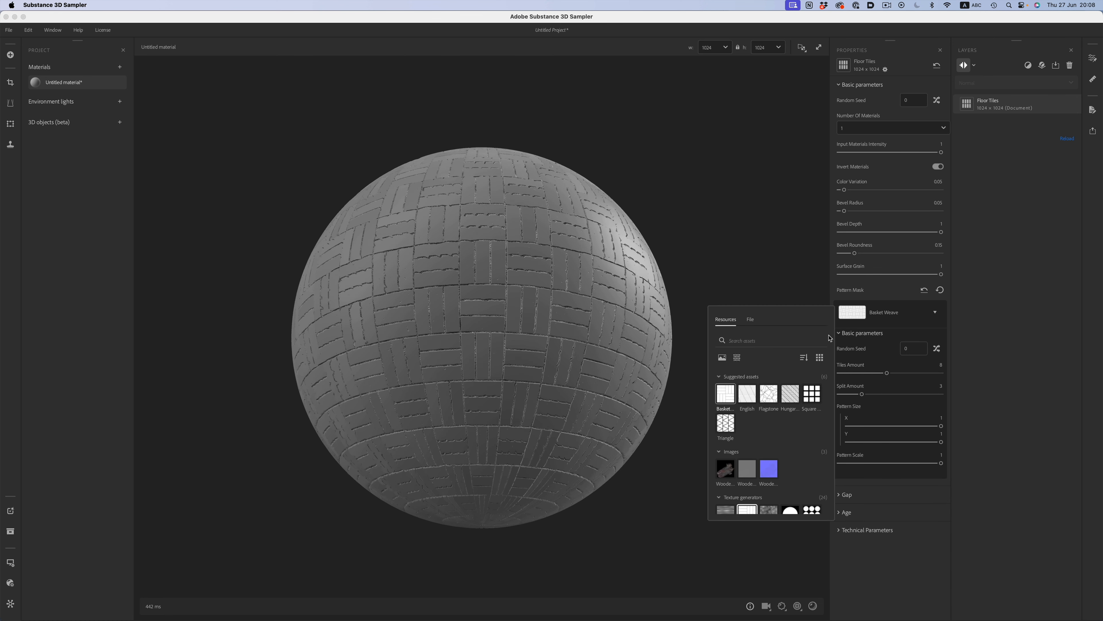
click(791, 395)
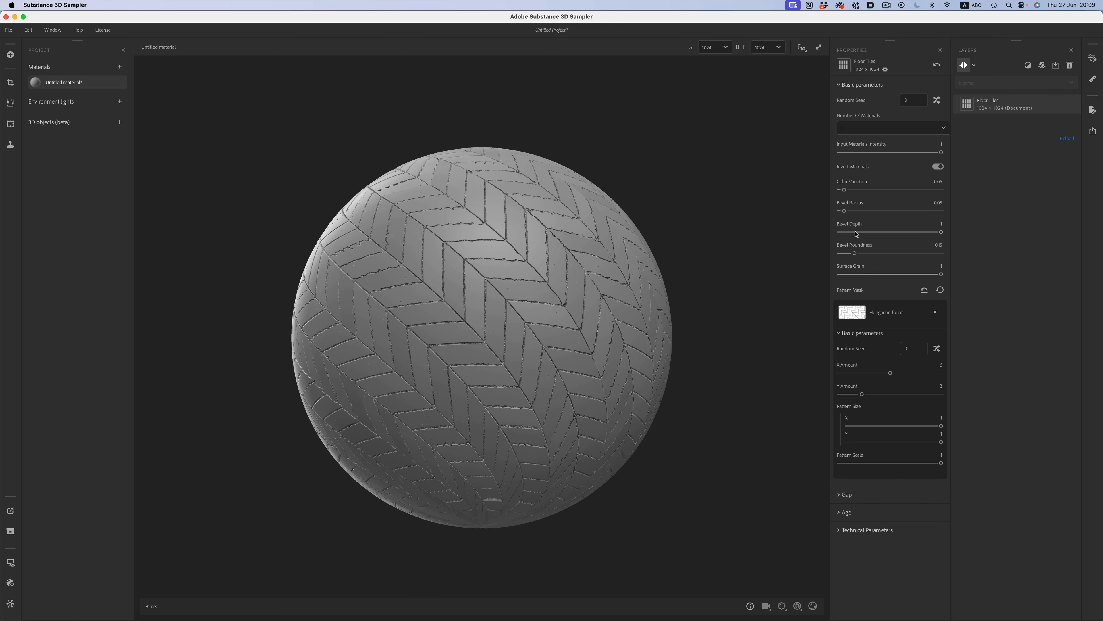
drag(852, 212, 882, 212)
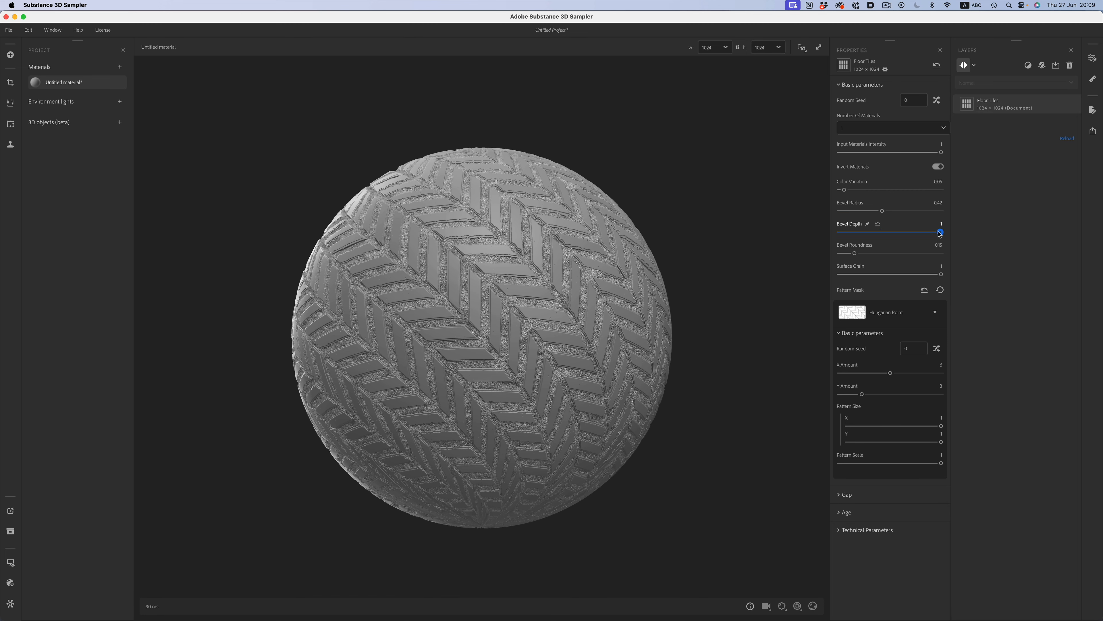